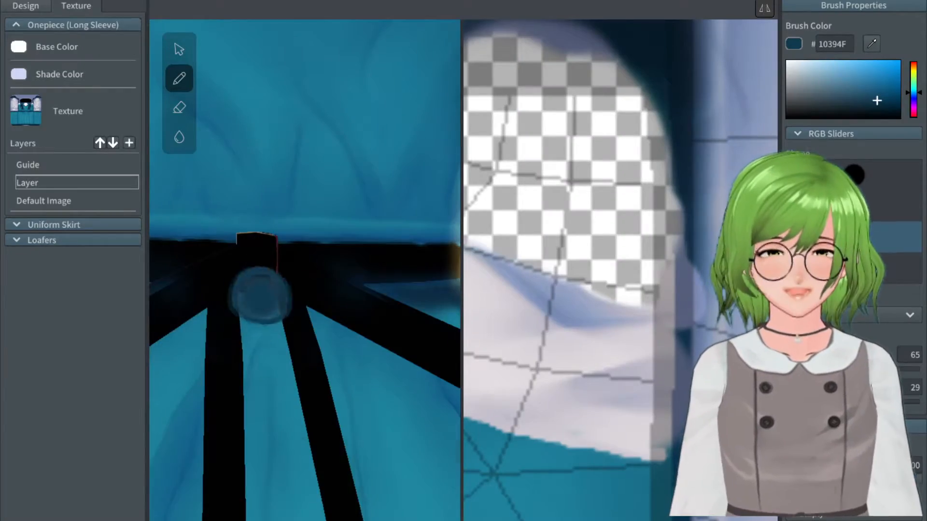
- Paint soft shading in colour 10394F below the black belt on the dress texture and undo the last stroke
right_click_drag(166, 355, 212, 321)
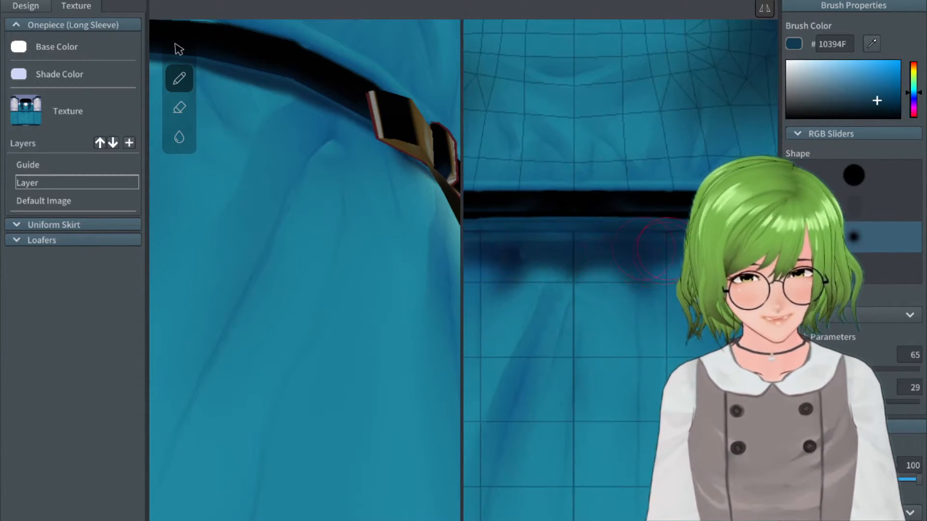
middle_click_drag(542, 254, 671, 261)
middle_click_drag(536, 275, 655, 279)
middle_click_drag(554, 302, 685, 299)
scroll(545, 246, "down", 4)
middle_click_drag(544, 251, 680, 222)
middle_click_drag(565, 288, 486, 301)
middle_click_drag(693, 272, 594, 273)
middle_click_drag(574, 241, 598, 233)
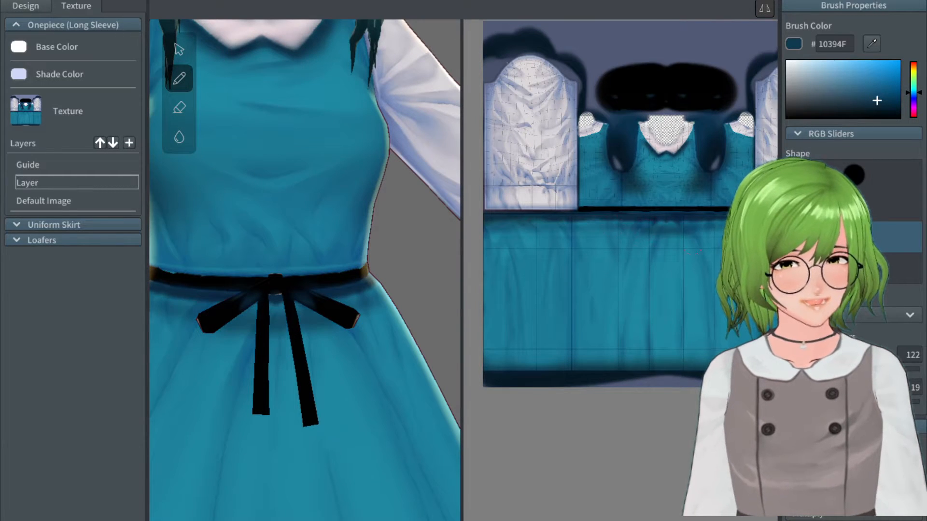
key("ctrl+z")
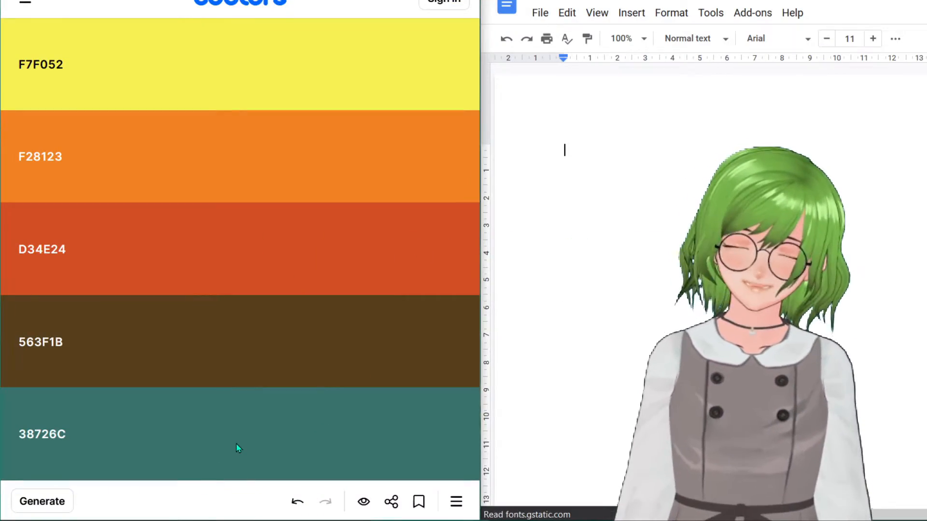
- Generate a new five-colour palette in Coolors
key("space")
left_click(656, 129)
type("Fc9f5b")
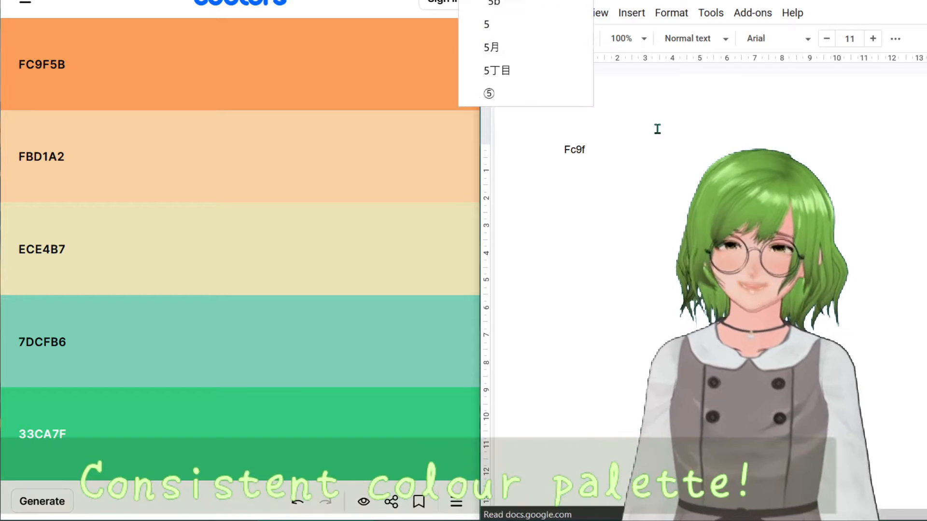
key("Escape")
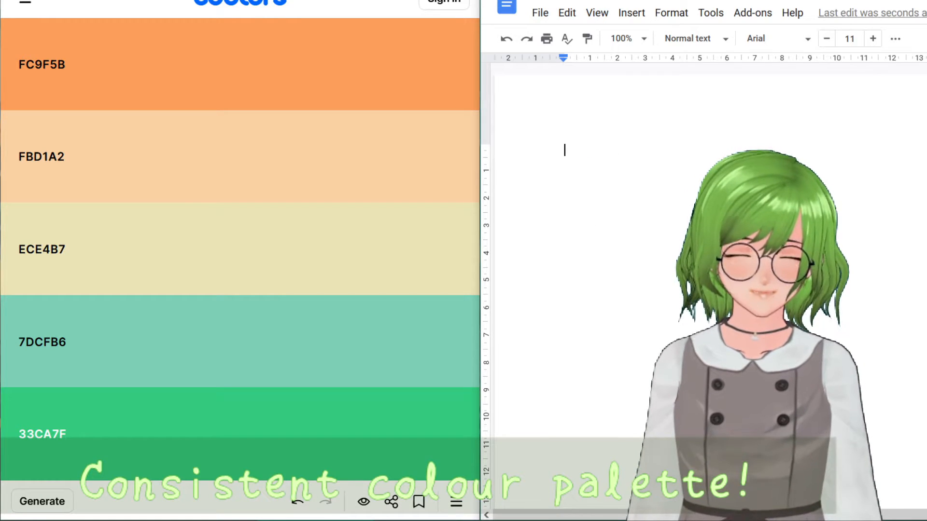
type("fC9F")
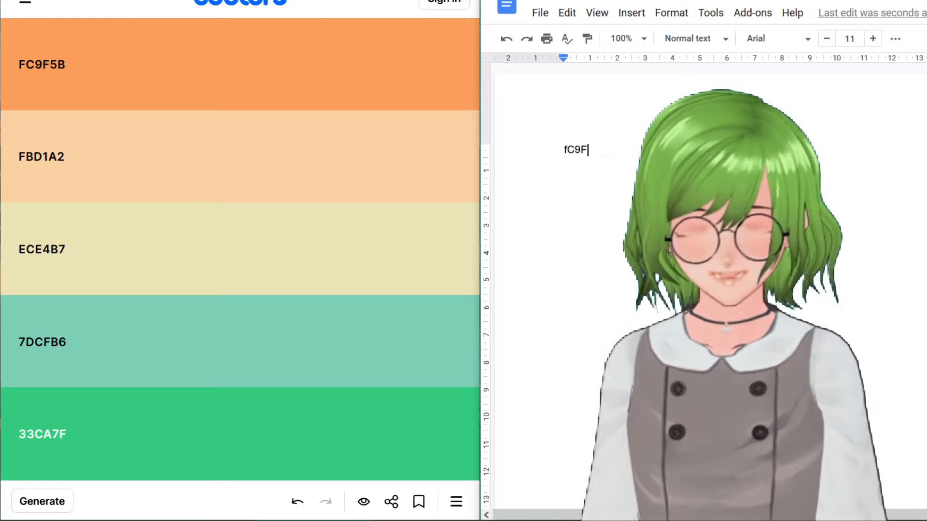
key("Escape")
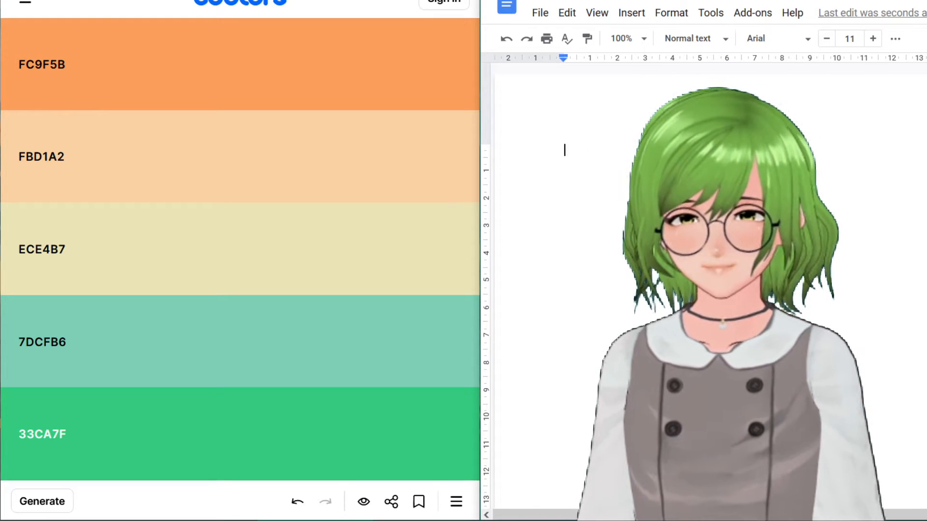
- Note the palette's hex codes FC9F5B, FBD1A2, ECE4B7, 7DCFB6 and 33CA7F on separate lines in the blank Google Docs document
type("FC9F5B")
key("Return")
type("FB")
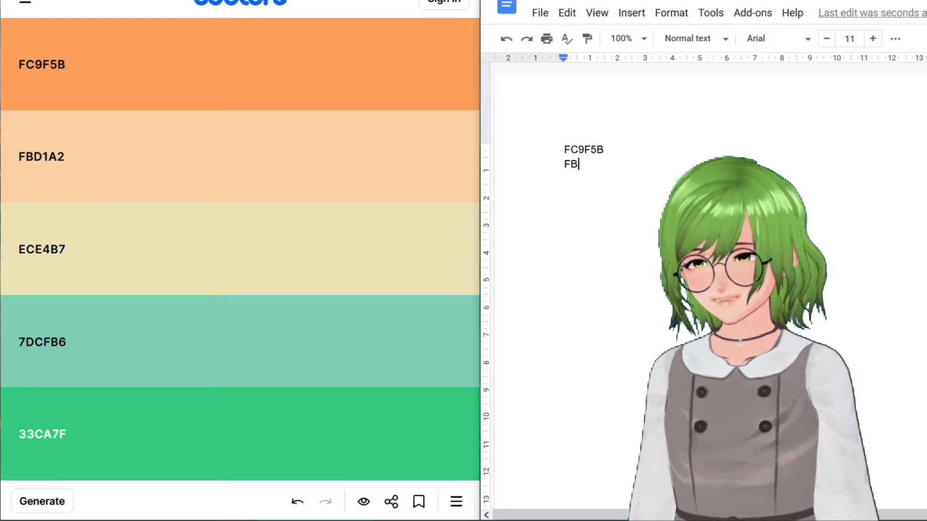
type("D1A2")
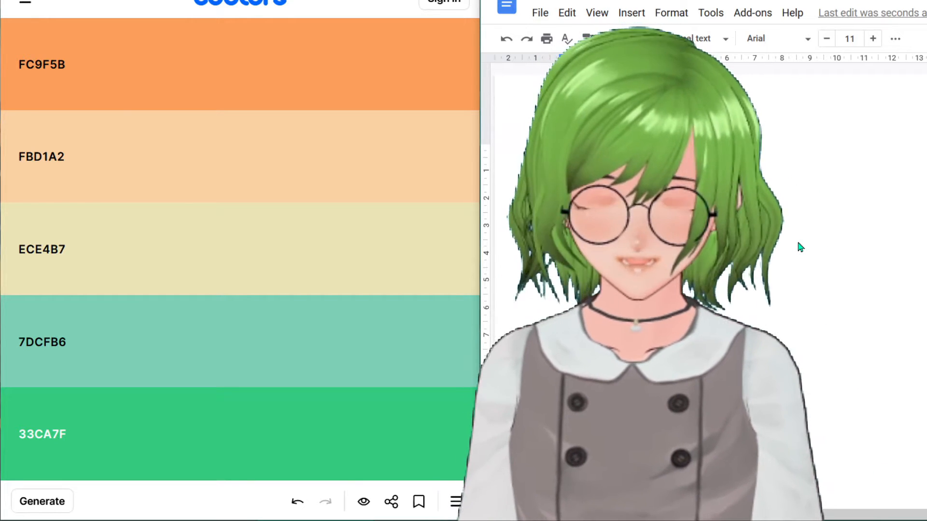
key("Return")
type("ECE4B7")
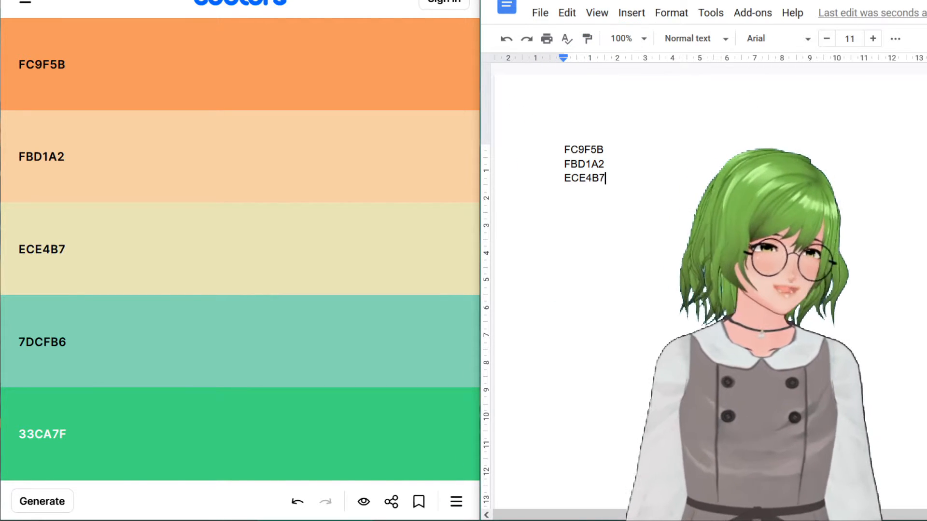
key("Return")
type("7")
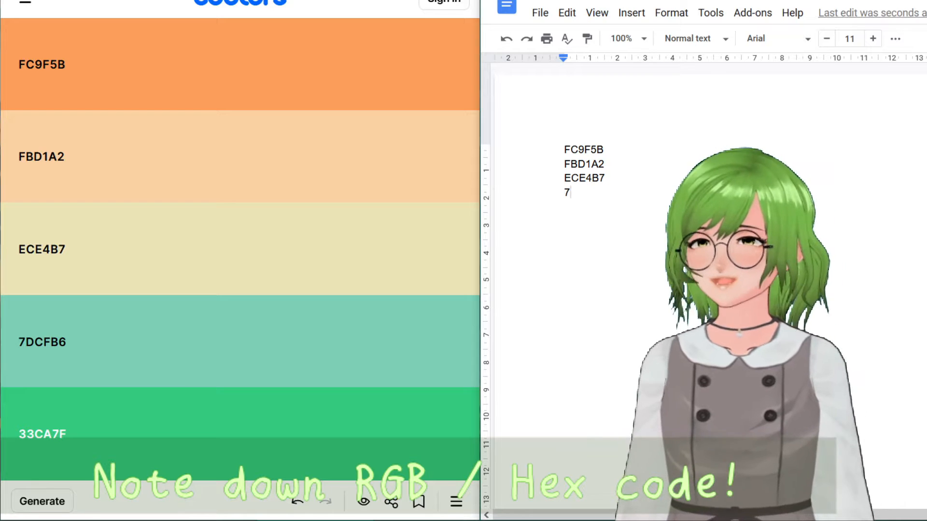
type("DCFB6")
key("Return")
type("33C")
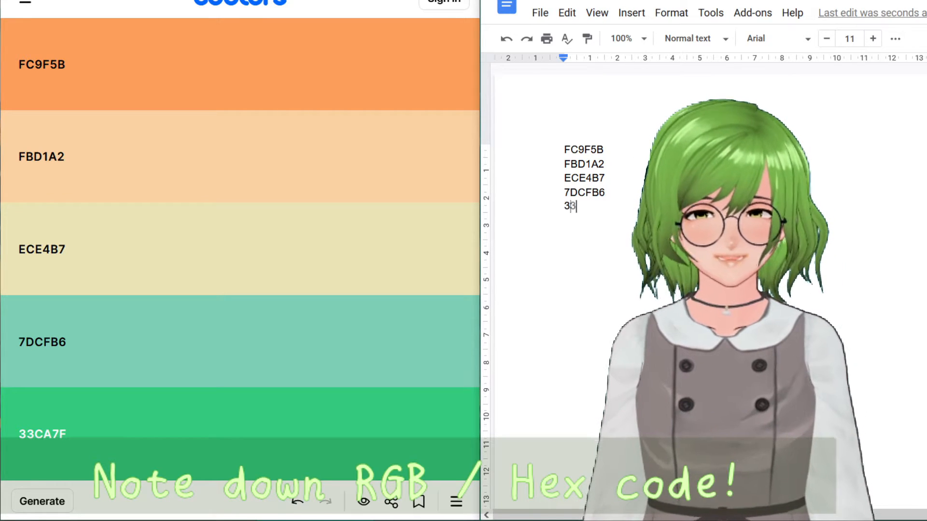
type("A7F")
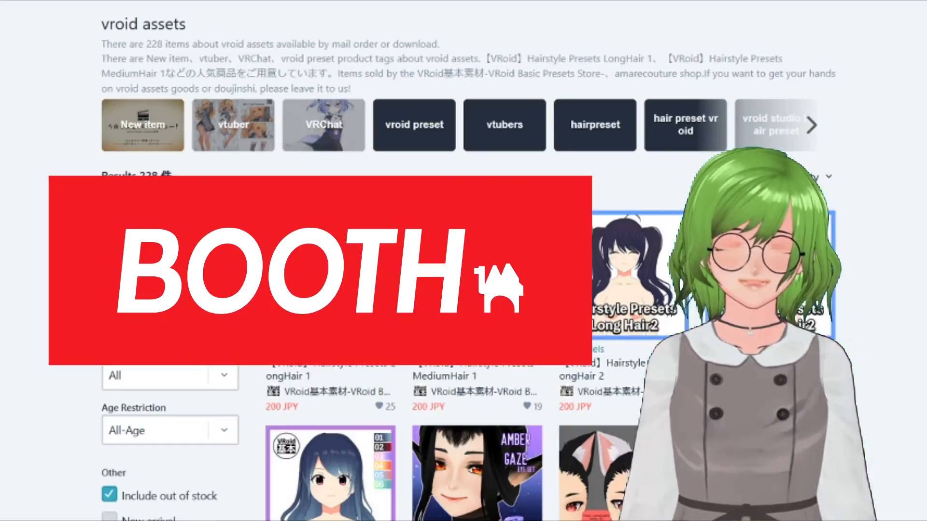
- Browse the VRoid asset listings on BOOTH through to the end of the results page
scroll(473, 39, "down", 6)
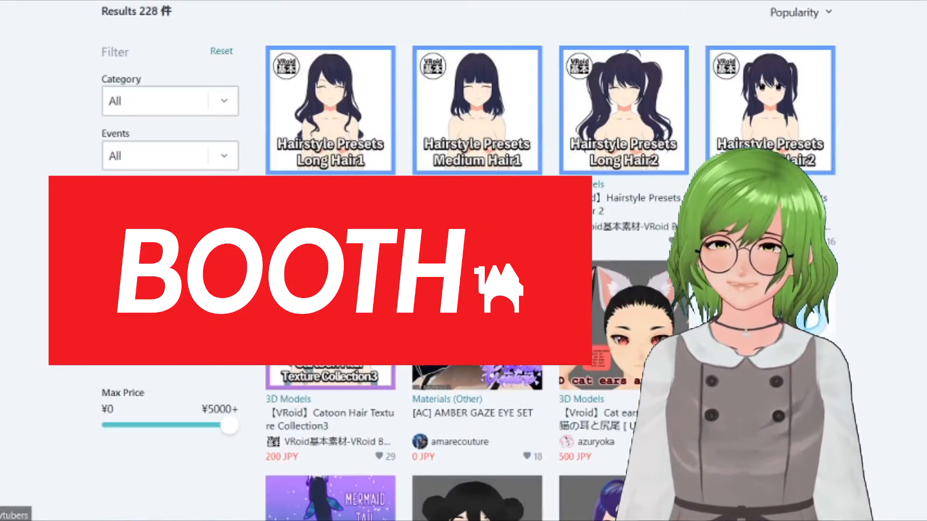
scroll(473, 242, "down", 2)
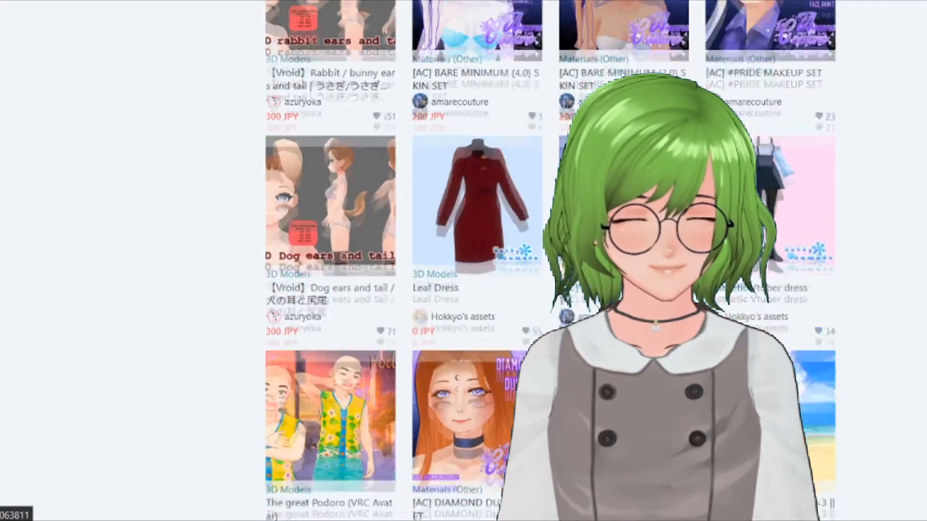
scroll(473, 241, "down", 6)
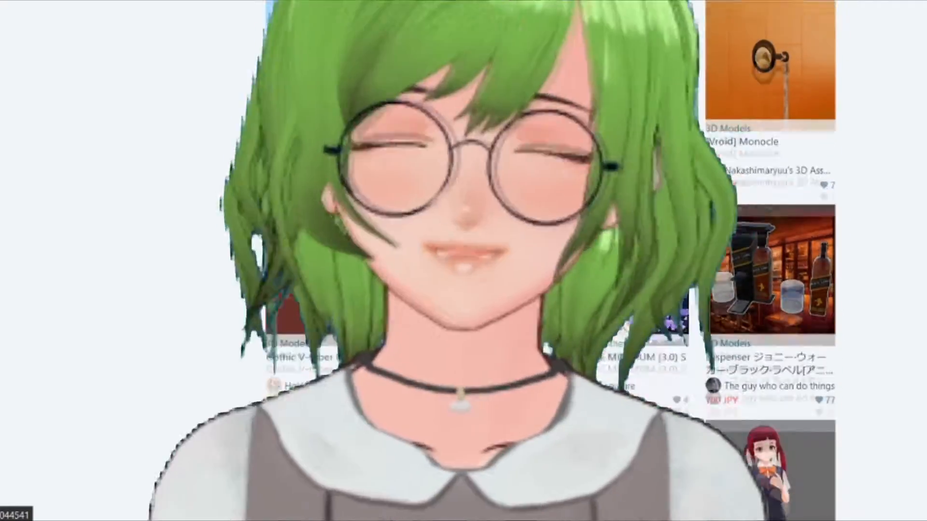
scroll(463, 260, "down", 7)
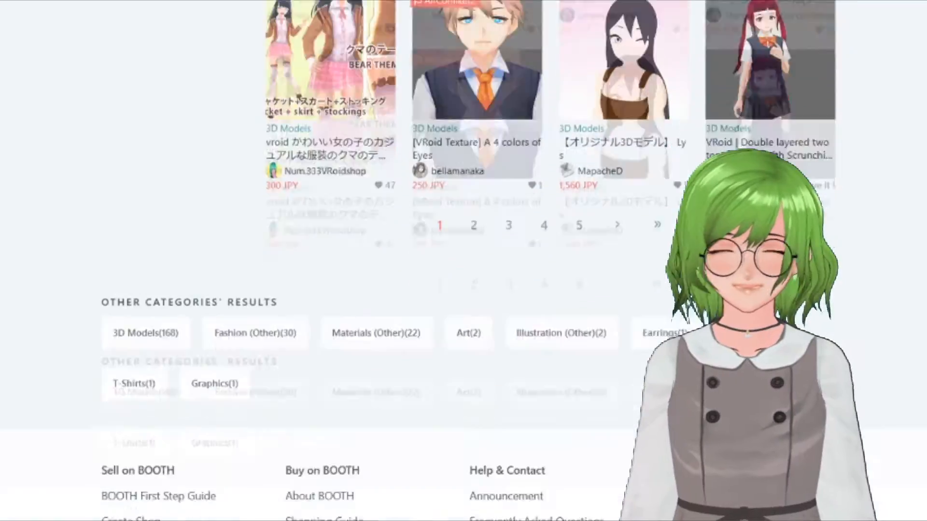
scroll(468, 32, "down", 3)
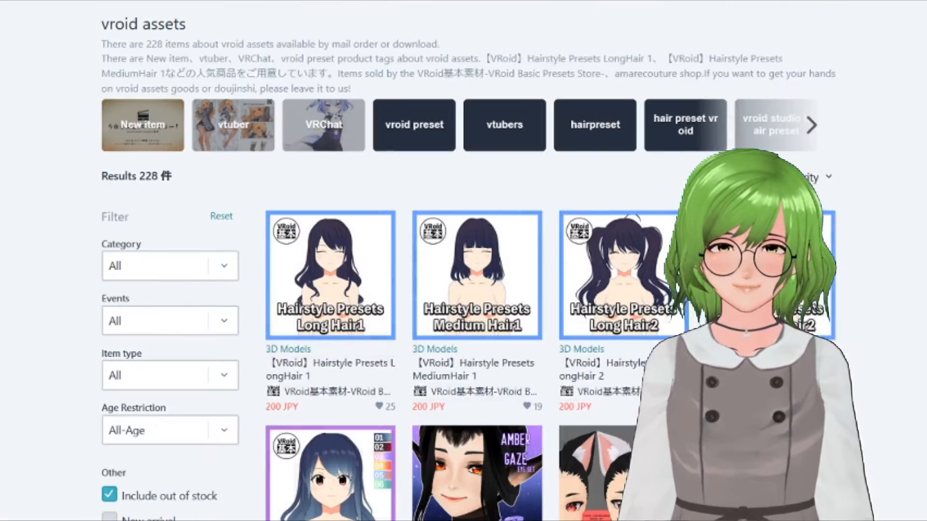
scroll(463, 261, "down", 2)
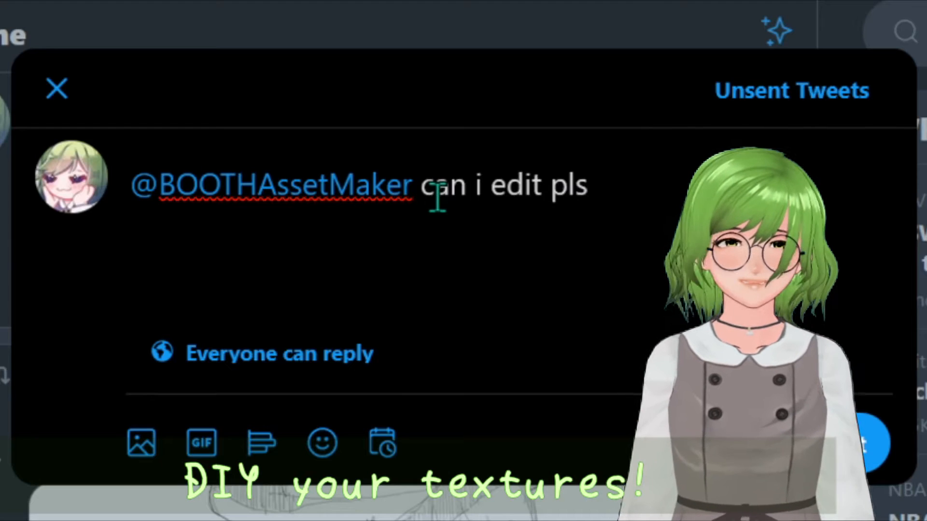
type(":3")
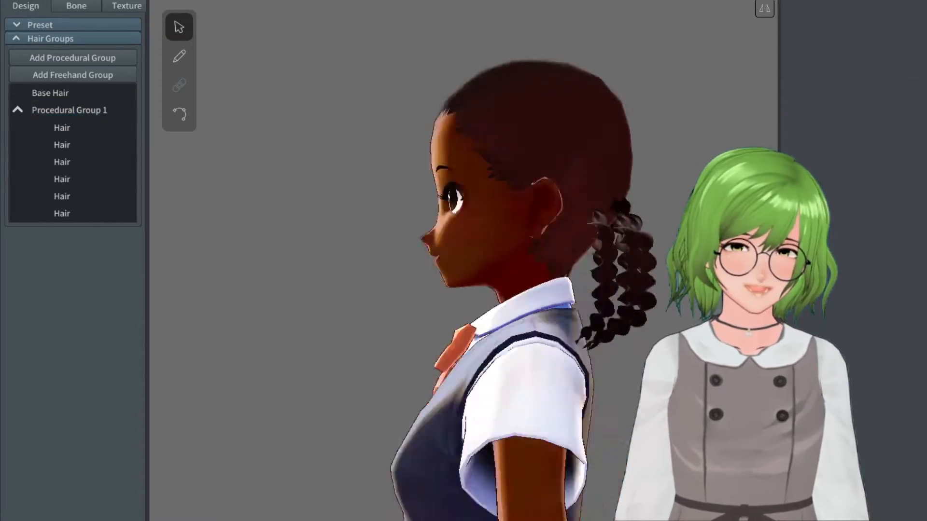
- Review the hair parameters of a nape braid and of Procedural Group 1 in VRoid Studio's hair editor
mouse_move(556, 54)
left_mouse_down()
mouse_move(562, 216)
mouse_move(610, 238)
mouse_move(621, 280)
left_mouse_up()
scroll(838, 285, "down", 3)
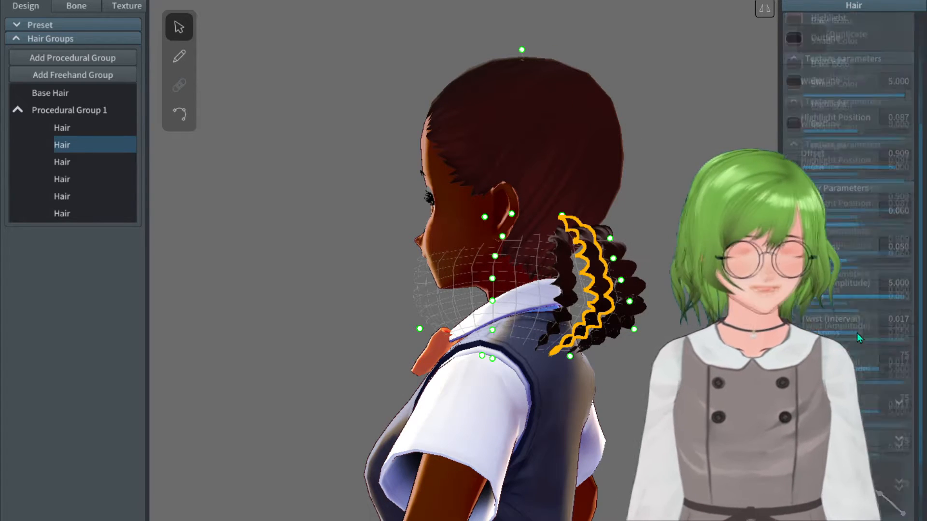
left_click(69, 110)
scroll(838, 285, "down", 3)
scroll(845, 326, "down", 5)
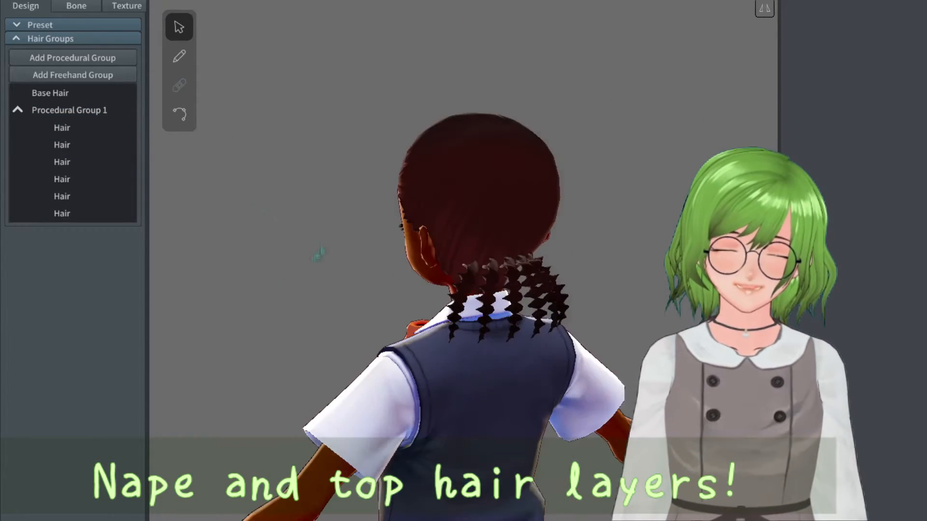
- Add another procedural hair group for the top hair layer and adjust its parameters
left_click(72, 57)
scroll(841, 352, "down", 2)
left_click_drag(804, 361, 842, 362)
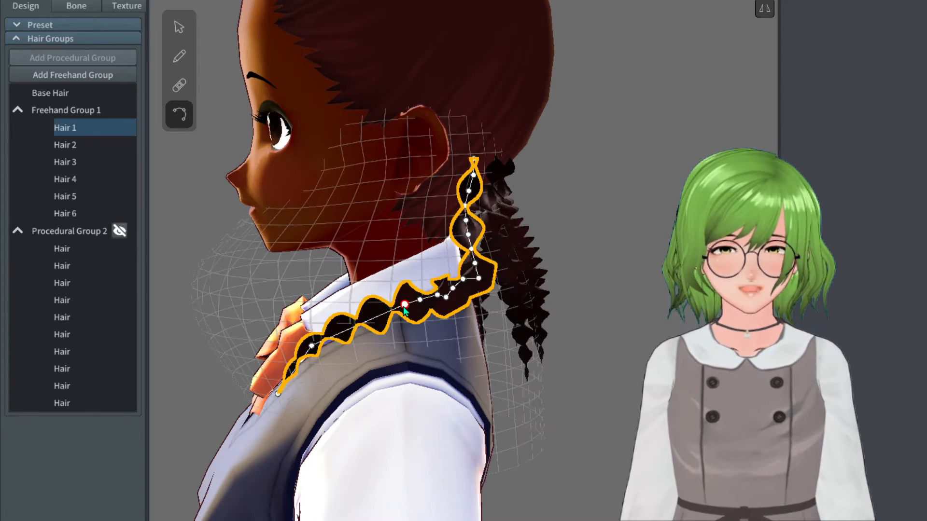
- Reposition the control points of Hair 1 in Freehand Group 1 where the braid bends over the shoulder
left_click_drag(404, 308, 419, 305)
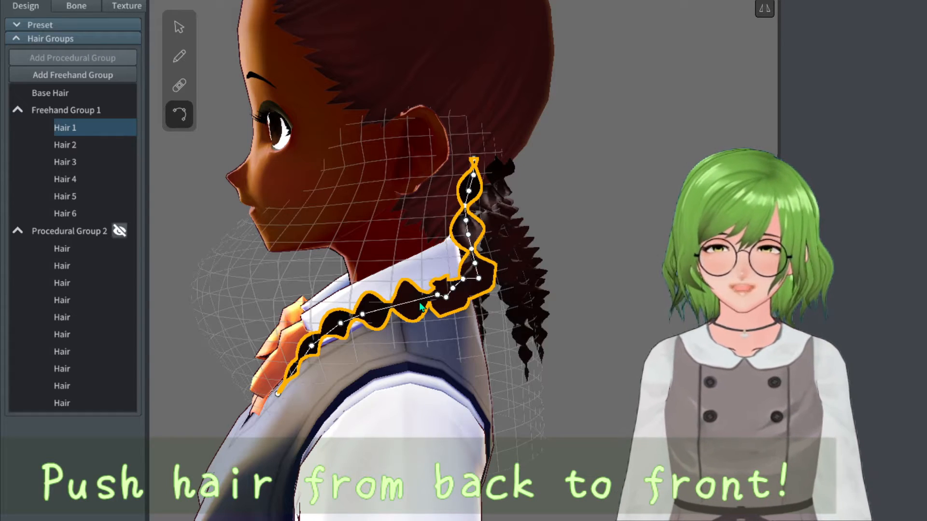
left_click_drag(420, 305, 476, 267)
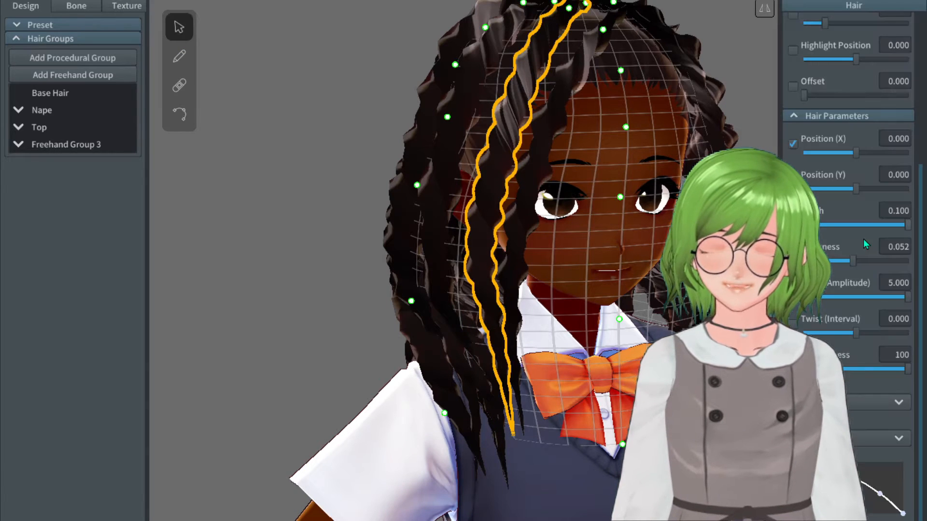
- Adjust the thickness of the selected wavy strand beside the face
left_click(847, 260)
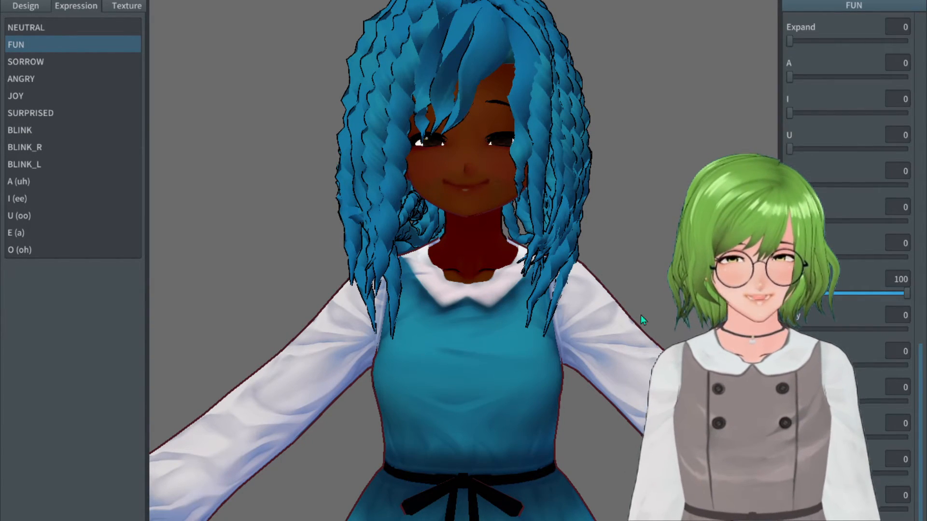
- Set the Down parameter of the SORROW expression to 37
left_click(21, 61)
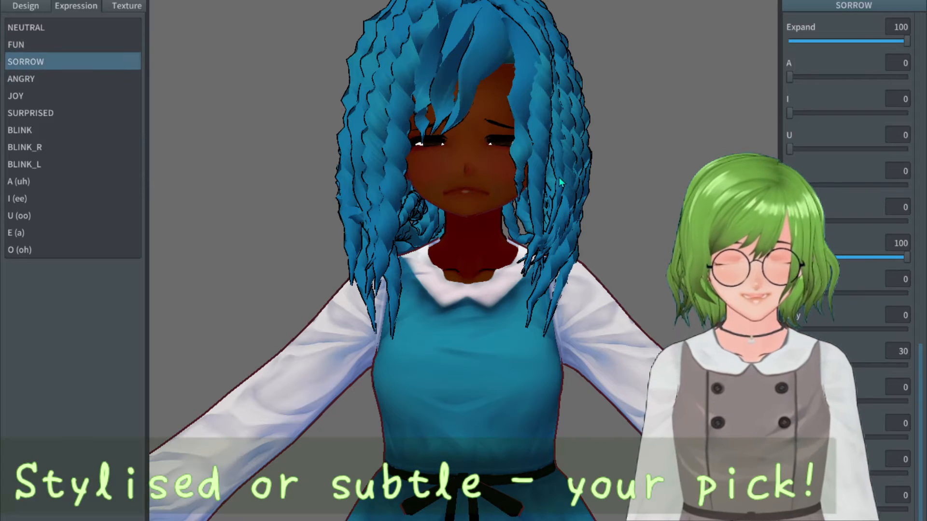
scroll(823, 135, "up", 3)
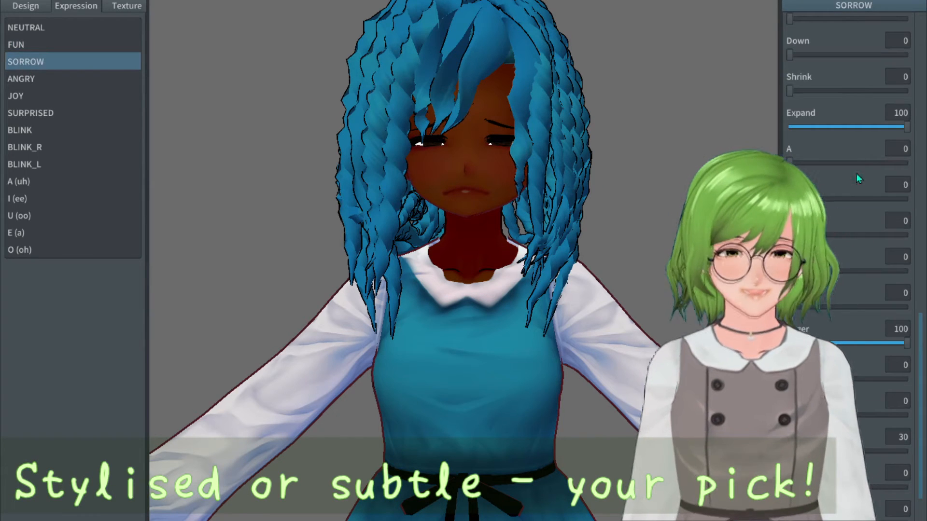
left_click_drag(797, 99, 832, 96)
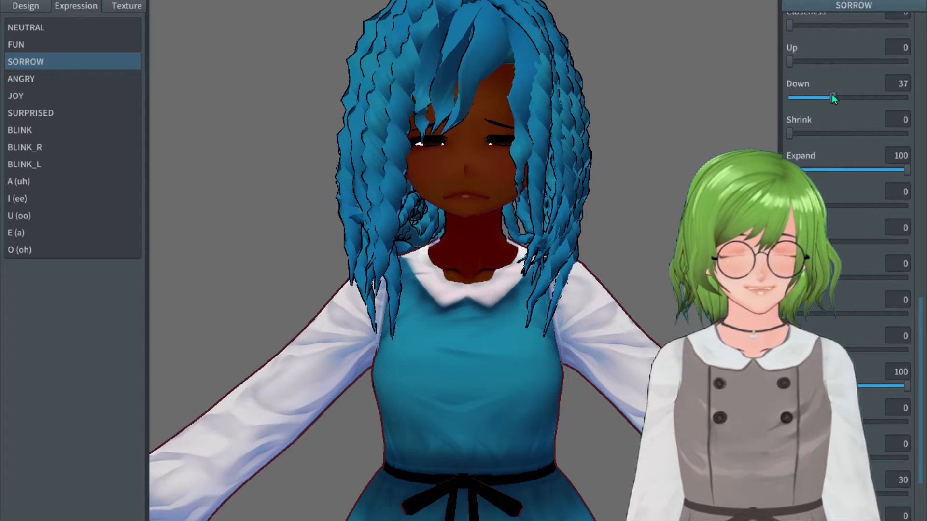
scroll(847, 261, "down", 3)
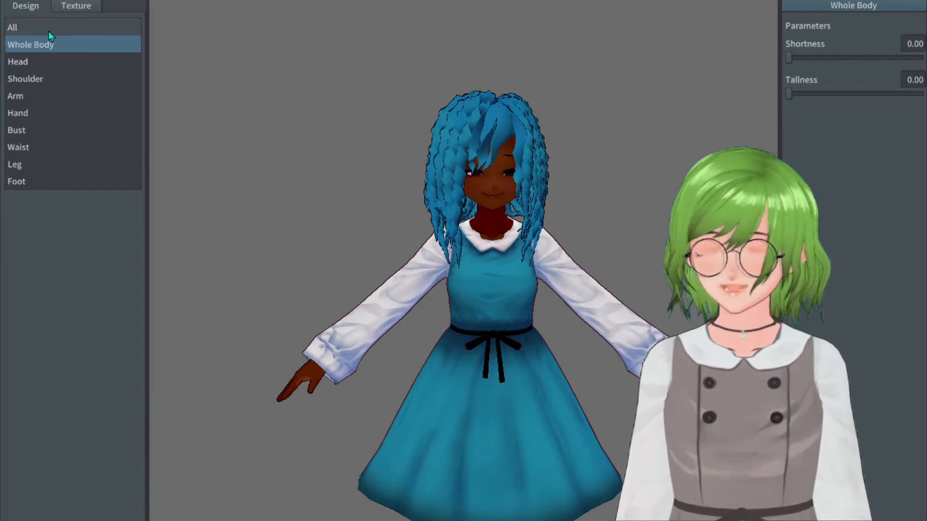
- View the full list of body parameters and open the Bust parameters
left_click(48, 30)
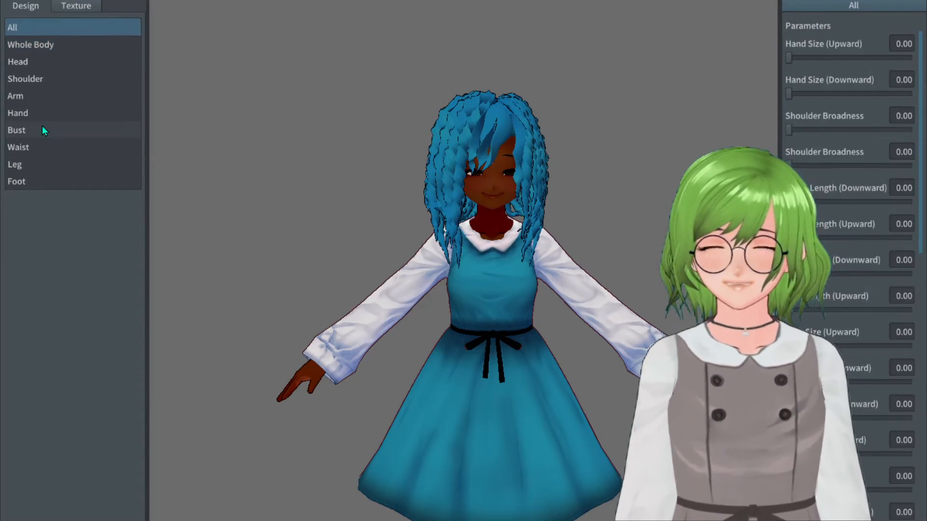
left_click(42, 129)
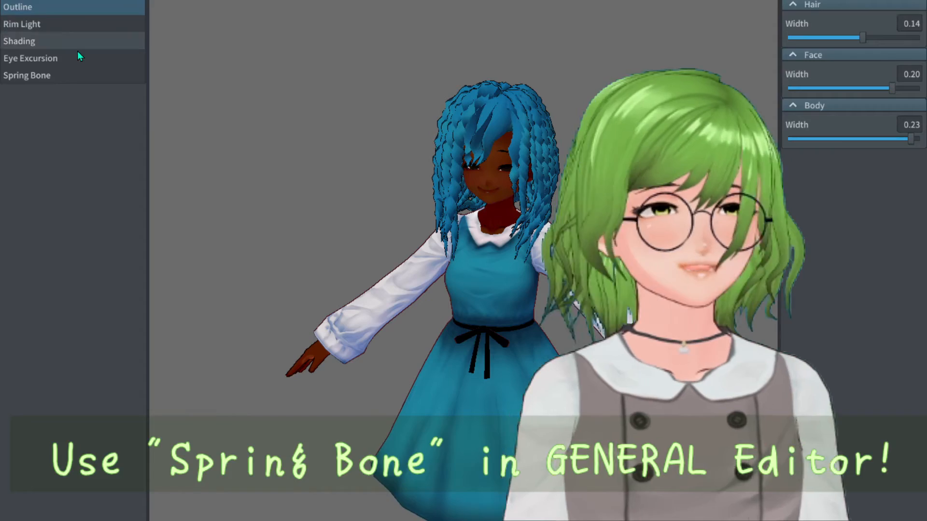
- Open the Spring Bone settings and increase one of the physics parameters
left_click(51, 76)
left_click_drag(854, 119, 903, 125)
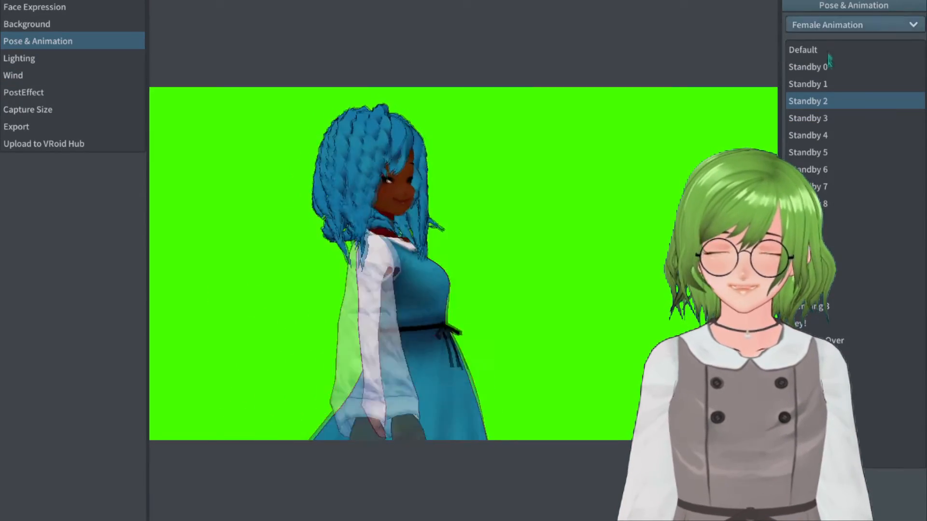
- Apply the Standby 0 female animation to the model
left_click(826, 65)
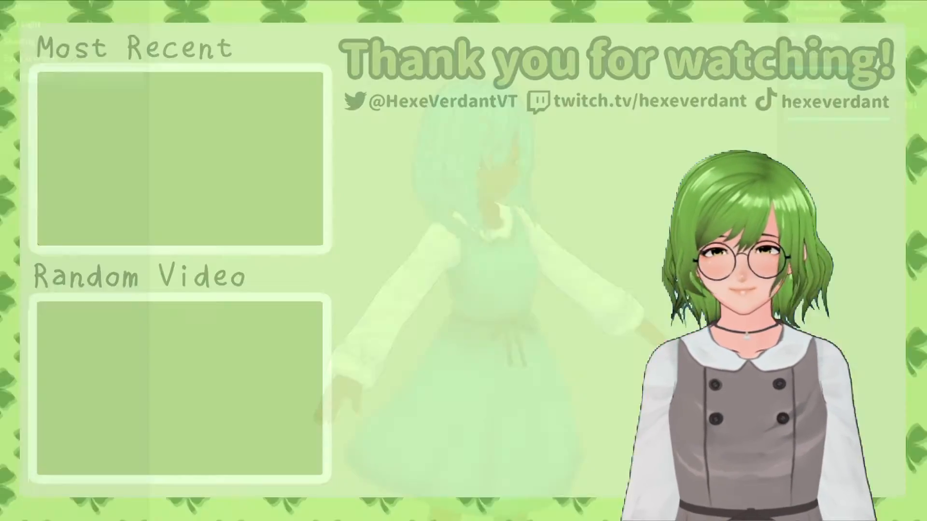